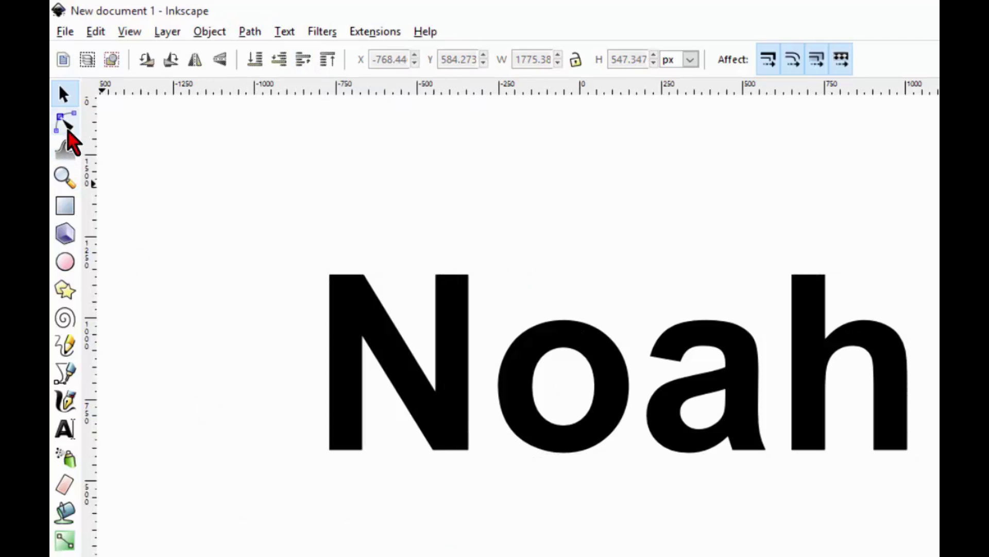
{"action": "left_click", "coordinate": [463, 395]}
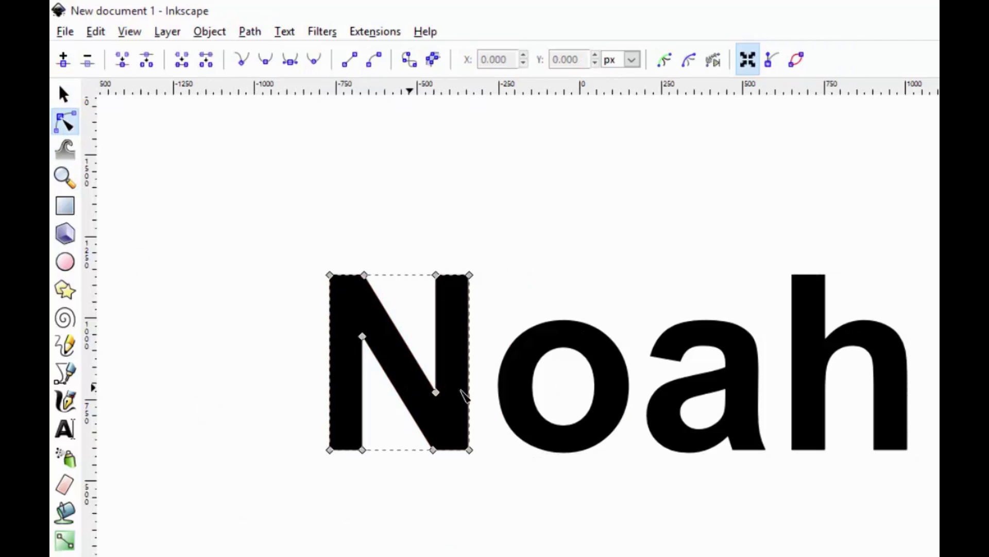
{"action": "left_click", "coordinate": [547, 358]}
{"action": "left_click", "coordinate": [742, 356]}
{"action": "left_click", "coordinate": [812, 361]}
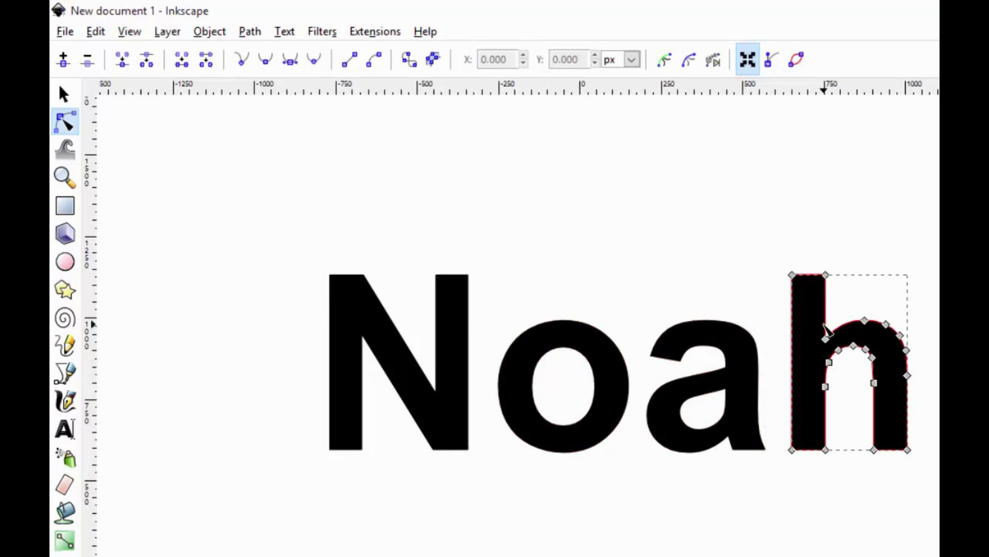
{"action": "left_click", "coordinate": [65, 94]}
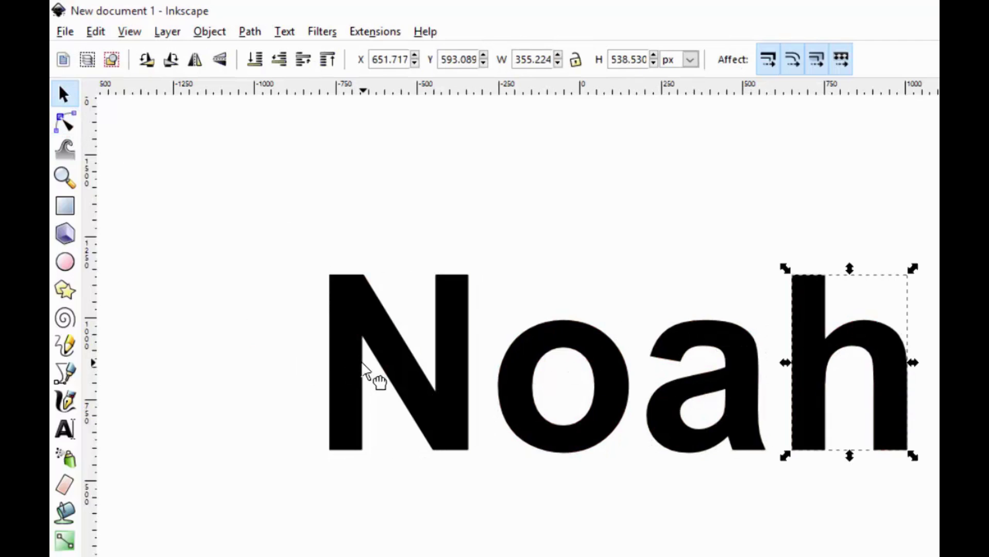
{"action": "key", "text": "ctrl+a"}
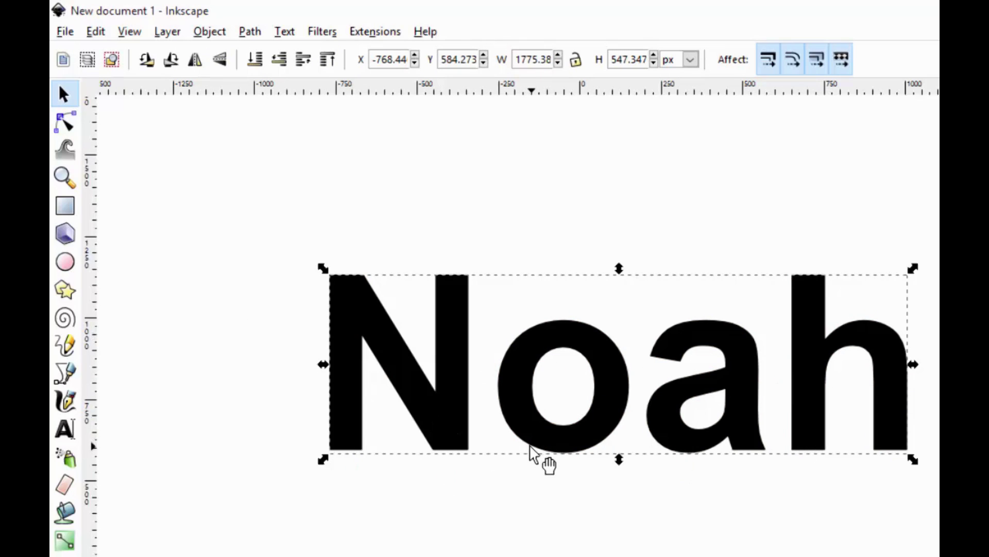
- Ungroup the Noah letters, union them into a single path, and add a linked offset
{"action": "left_click", "coordinate": [210, 31]}
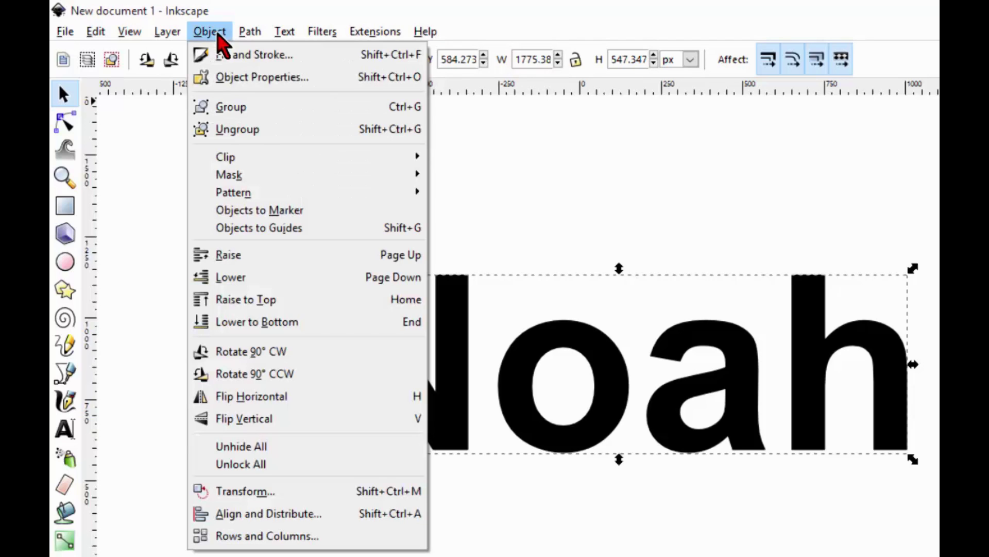
{"action": "left_click", "coordinate": [261, 130]}
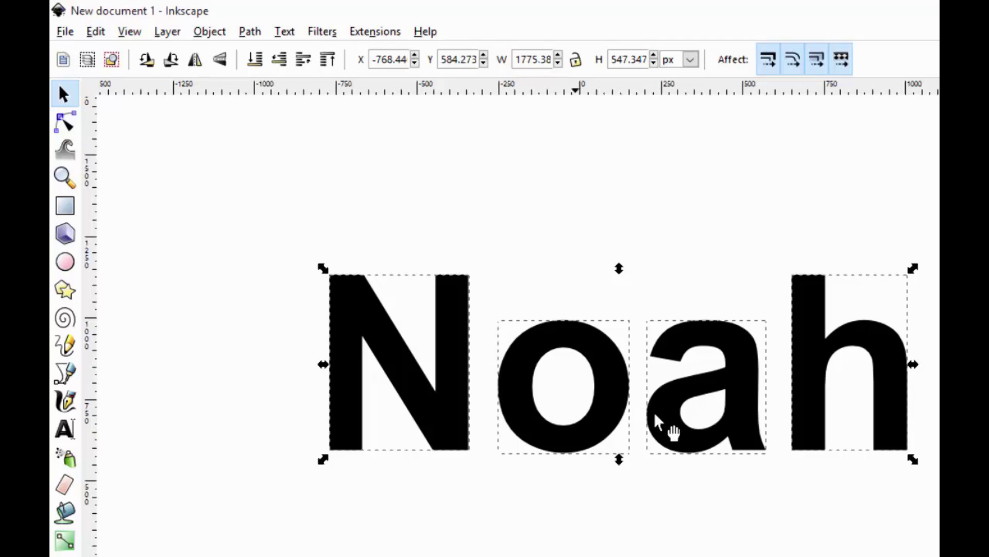
{"action": "left_click", "coordinate": [241, 32]}
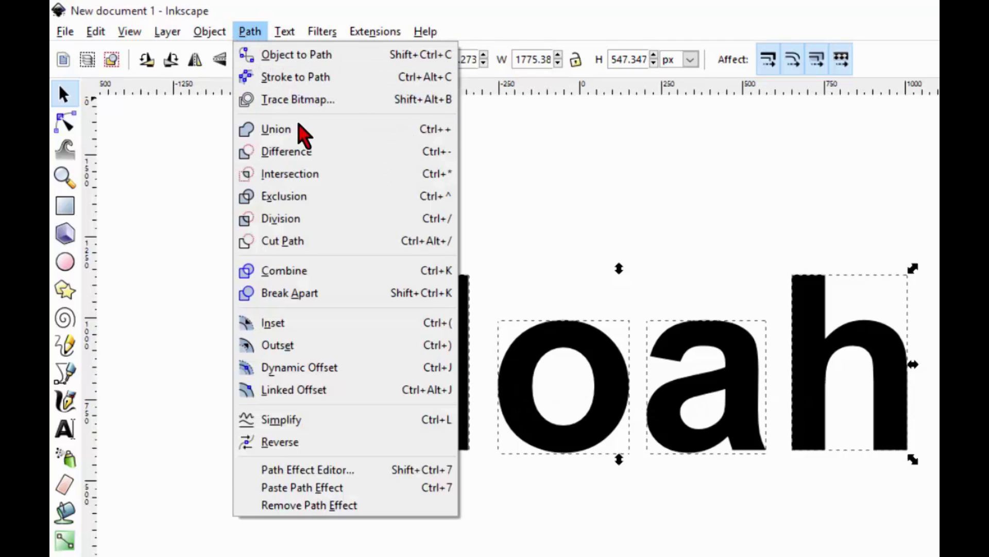
{"action": "left_click", "coordinate": [310, 140]}
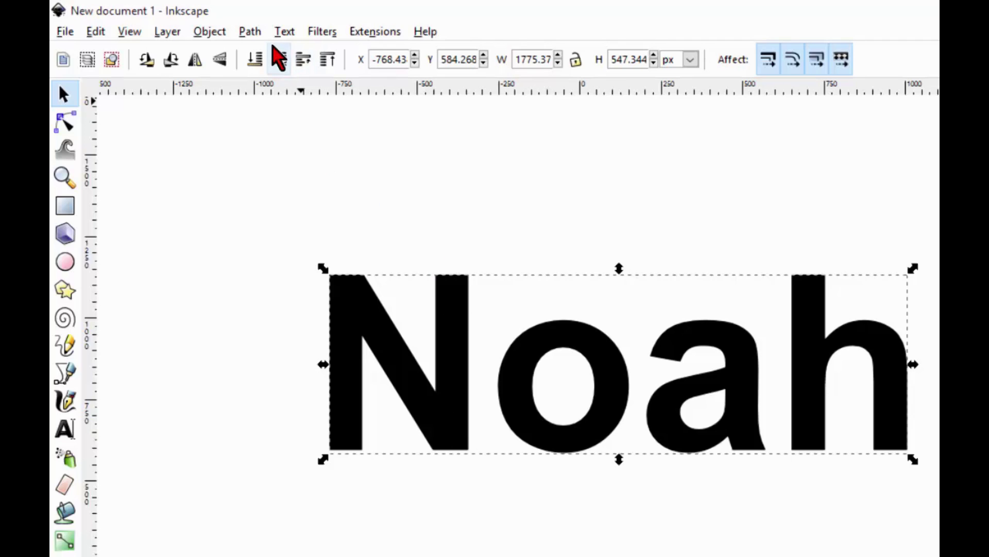
{"action": "left_click", "coordinate": [252, 32]}
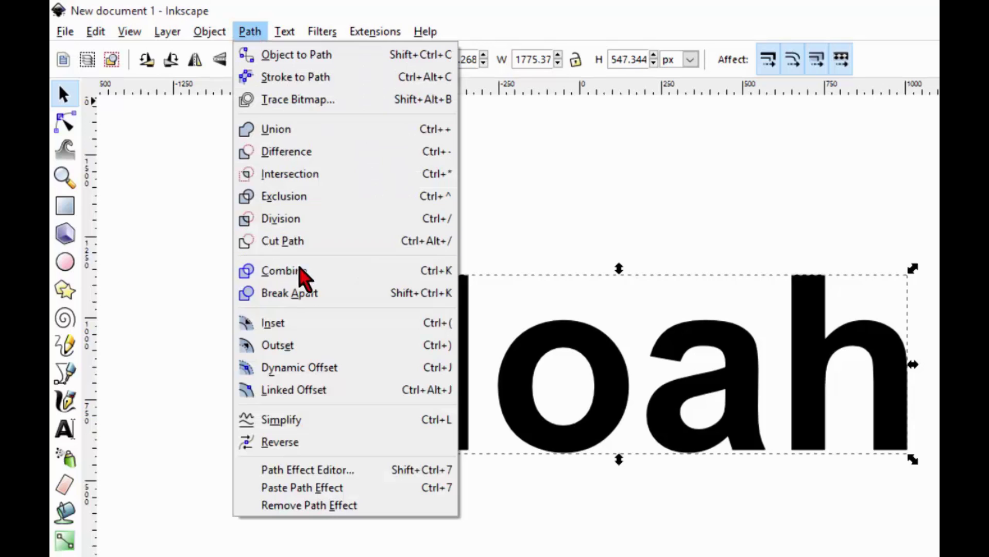
{"action": "left_click", "coordinate": [338, 396]}
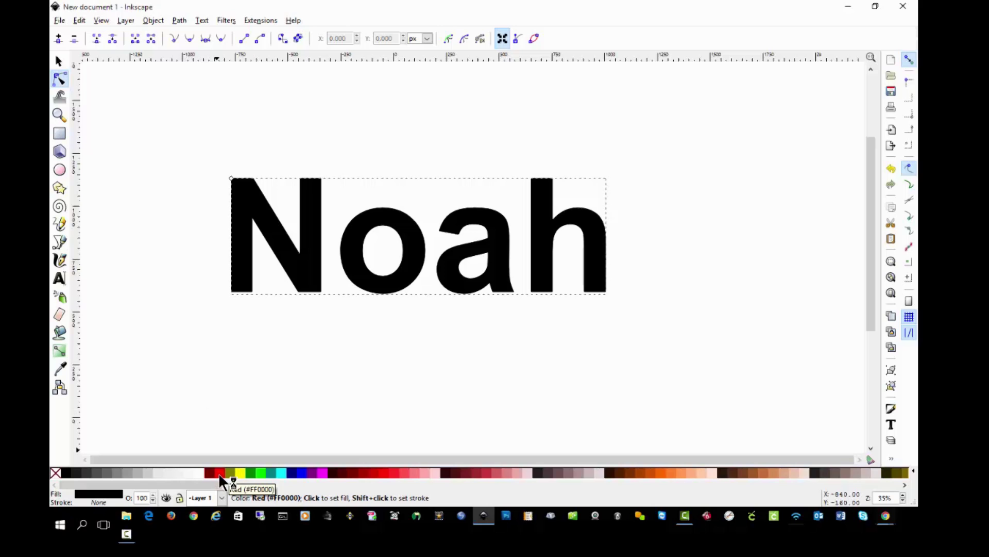
- Fill the linked offset red and widen it into a thick outline around Noah
{"action": "left_click", "coordinate": [219, 472]}
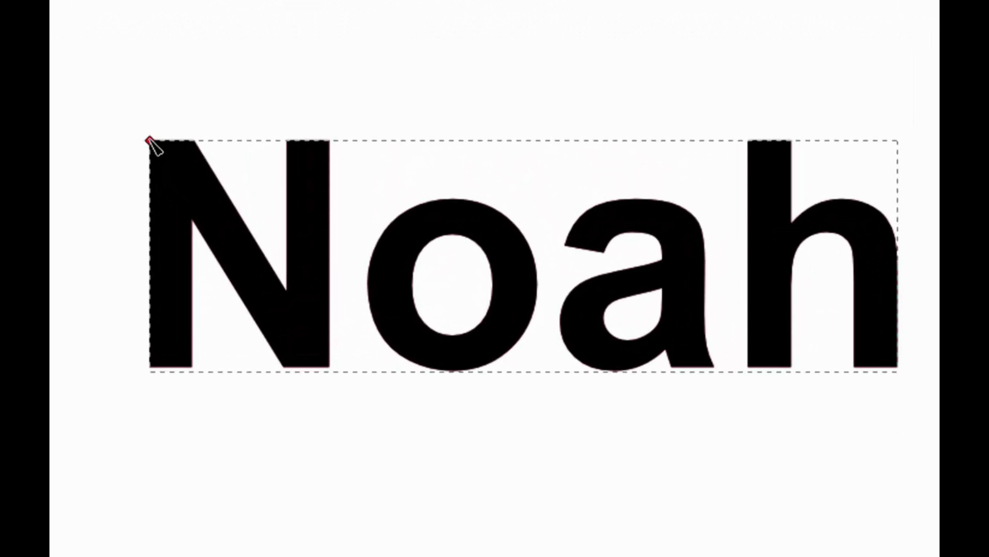
{"action": "left_click_drag", "start_coordinate": [149, 140], "coordinate": [135, 127]}
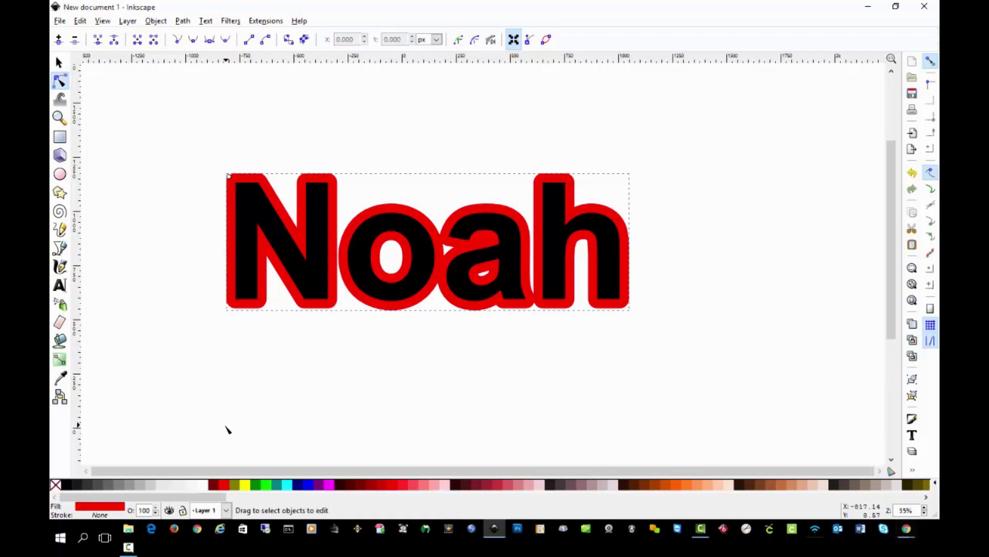
{"action": "left_click", "coordinate": [60, 64]}
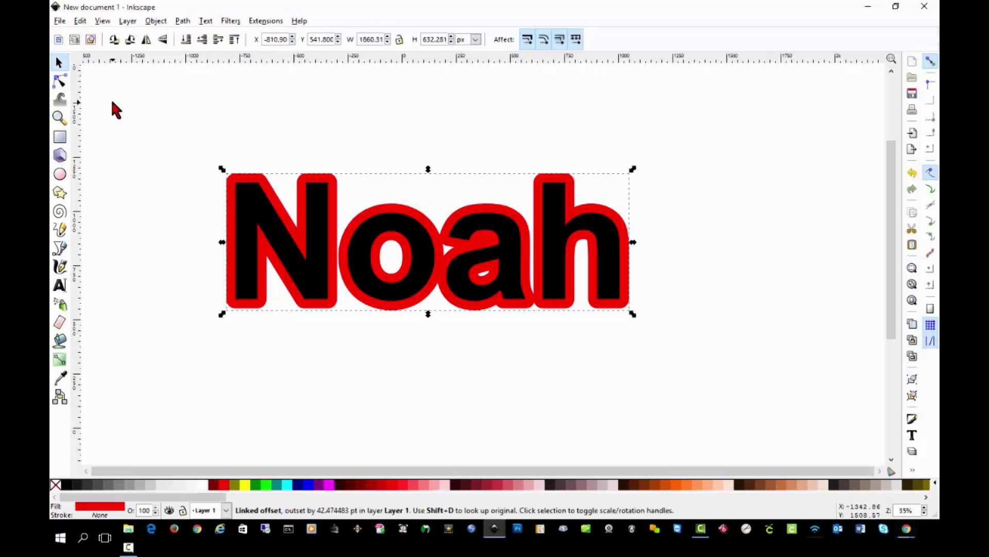
- Test-move the top-left node of the black N, then undo the change
{"action": "left_click", "coordinate": [59, 81]}
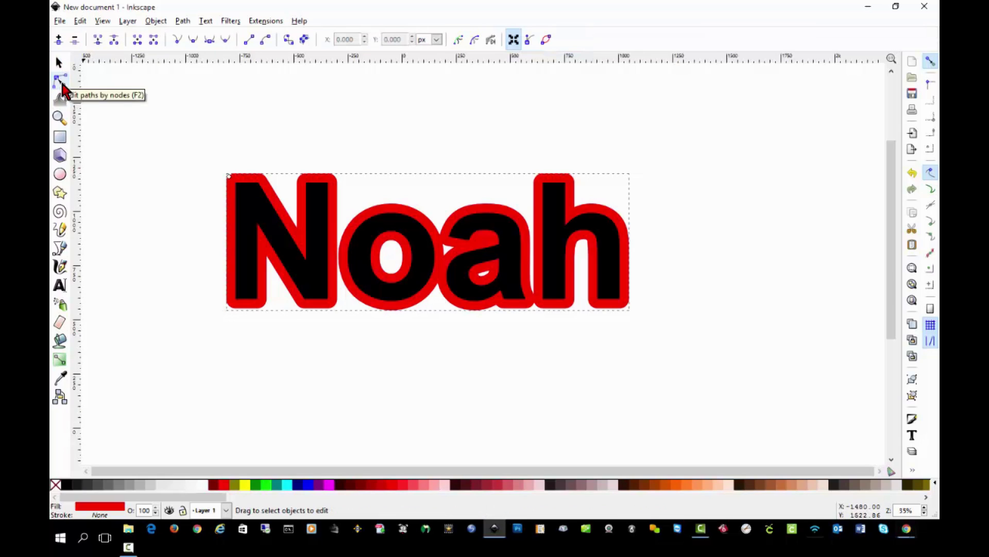
{"action": "left_click", "coordinate": [256, 210]}
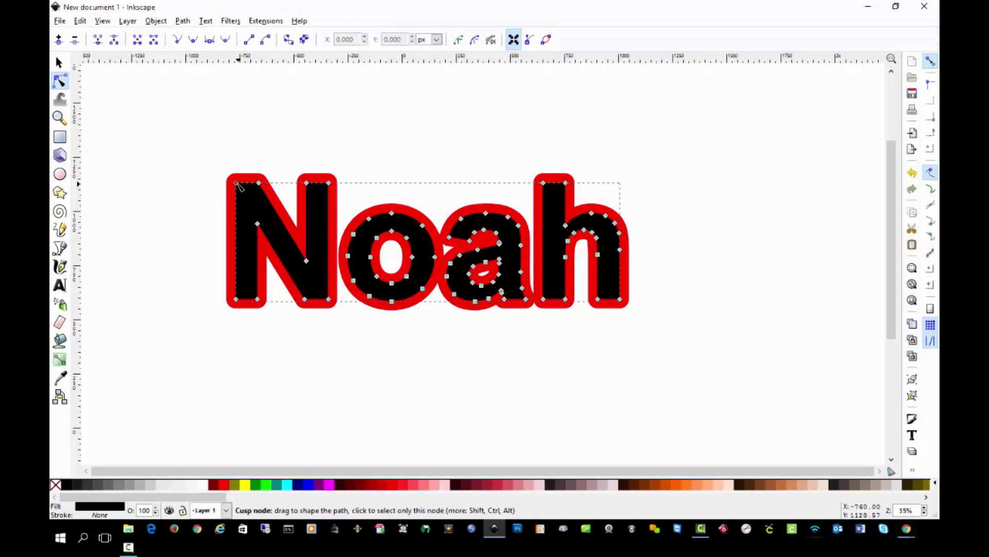
{"action": "left_click_drag", "start_coordinate": [236, 184], "coordinate": [275, 226]}
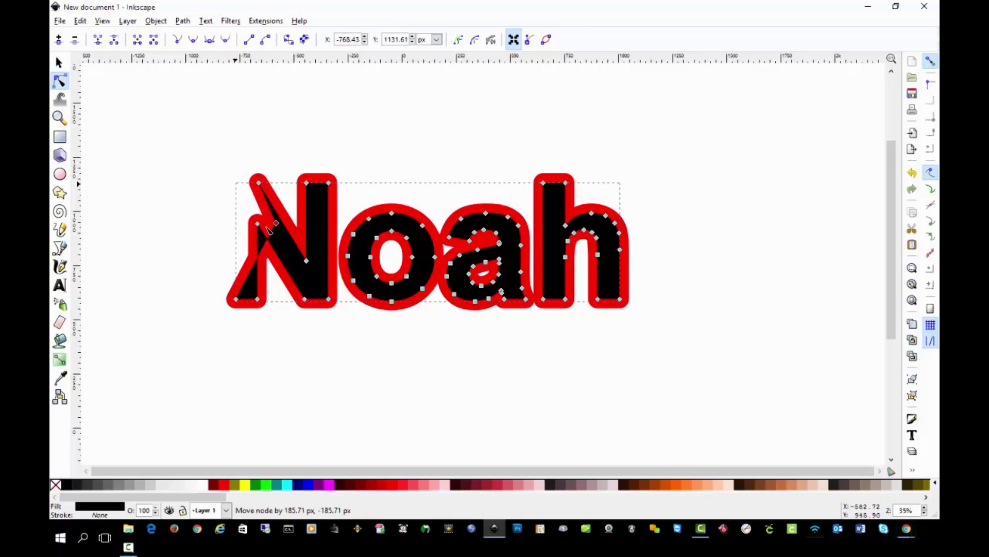
{"action": "mouse_move", "coordinate": [222, 203]}
{"action": "left_mouse_down"}
{"action": "mouse_move", "coordinate": [212, 178]}
{"action": "mouse_move", "coordinate": [198, 178]}
{"action": "mouse_move", "coordinate": [211, 192]}
{"action": "mouse_move", "coordinate": [216, 175]}
{"action": "mouse_move", "coordinate": [231, 188]}
{"action": "left_mouse_up"}
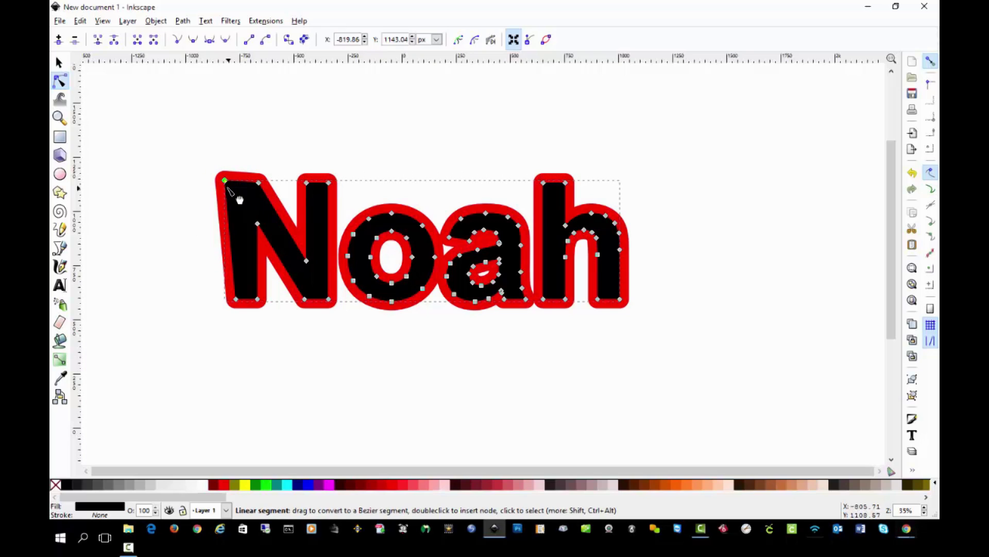
{"action": "key", "text": "ctrl+z"}
{"action": "left_click", "coordinate": [59, 63]}
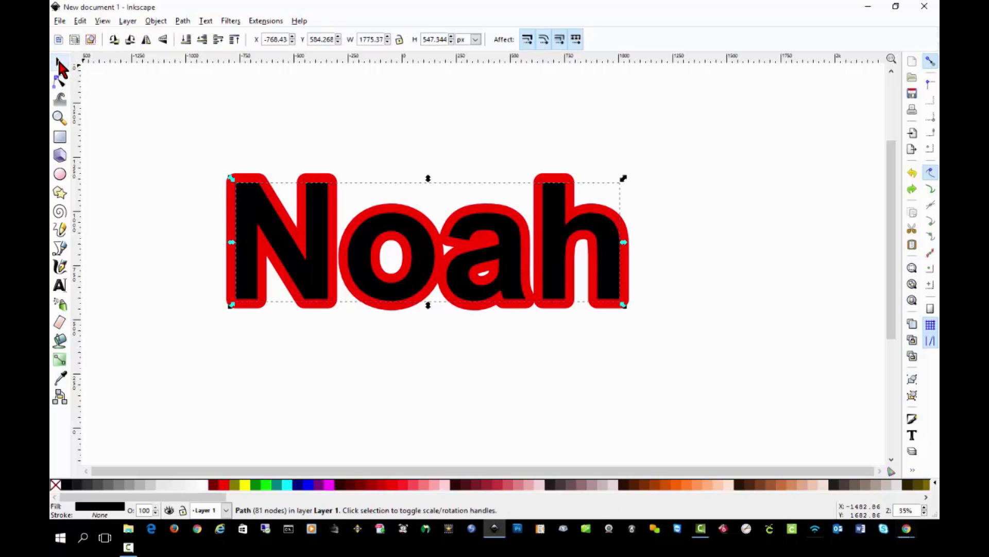
- Convert the red linked offset outline into a regular path
{"action": "left_click", "coordinate": [322, 178]}
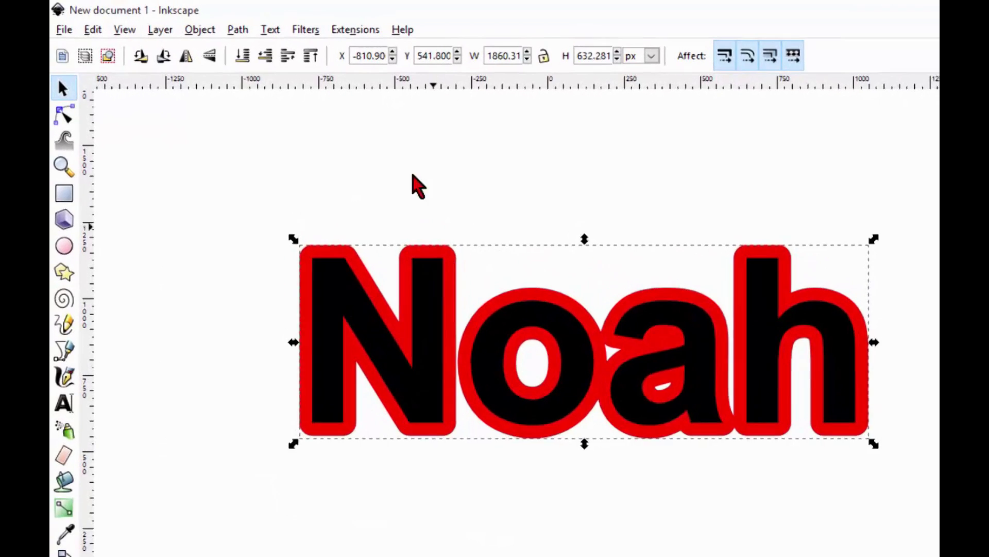
{"action": "left_click", "coordinate": [235, 29]}
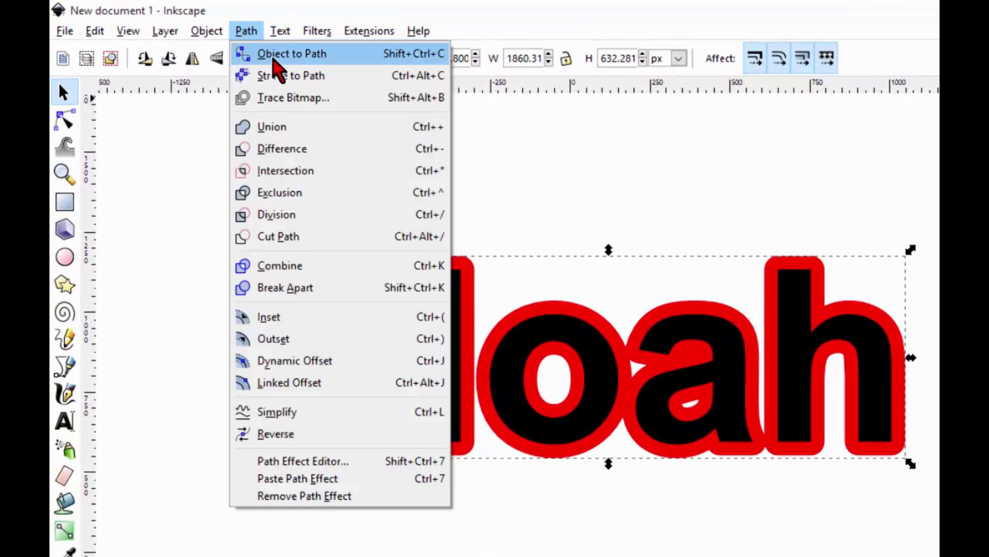
{"action": "left_click", "coordinate": [273, 57]}
{"action": "left_click", "coordinate": [229, 388]}
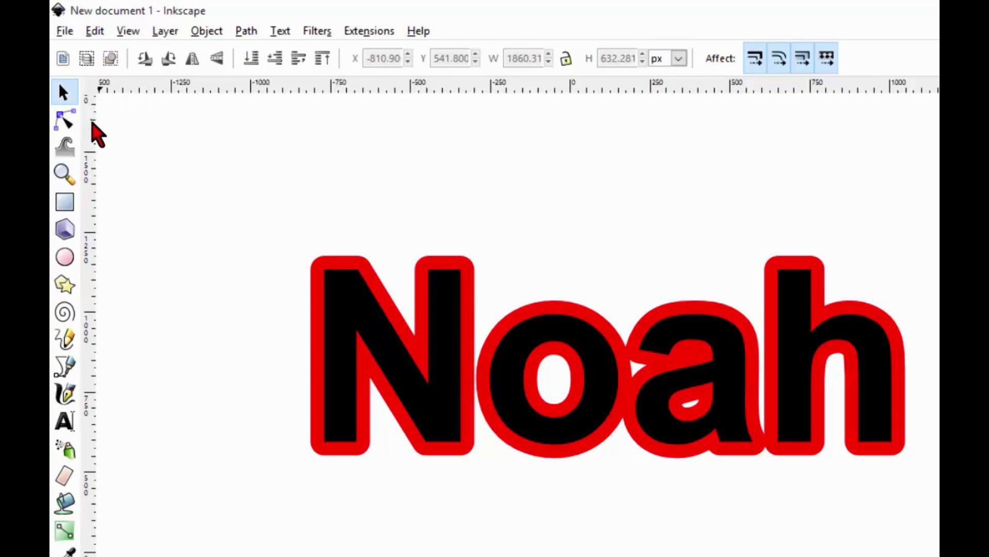
{"action": "left_click", "coordinate": [64, 120]}
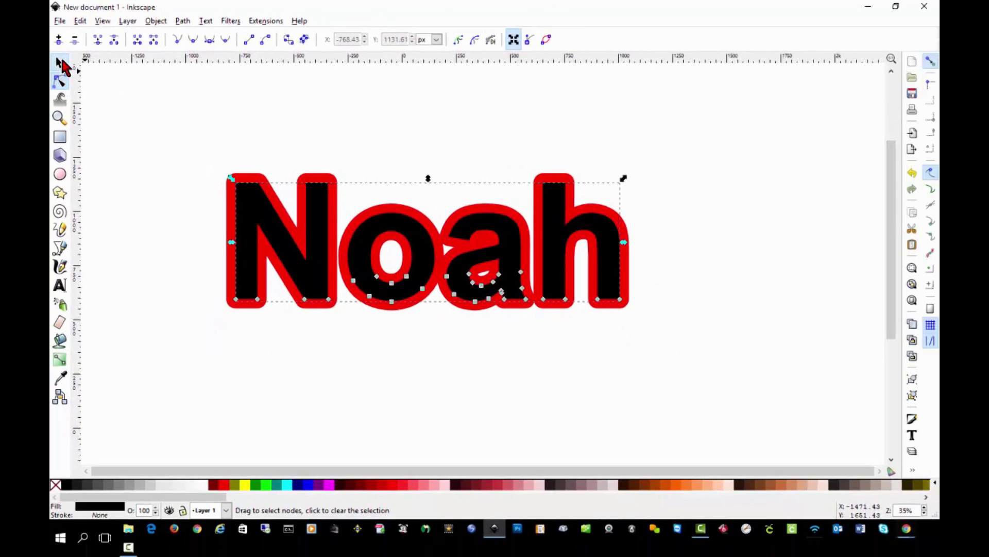
{"action": "left_click", "coordinate": [60, 63]}
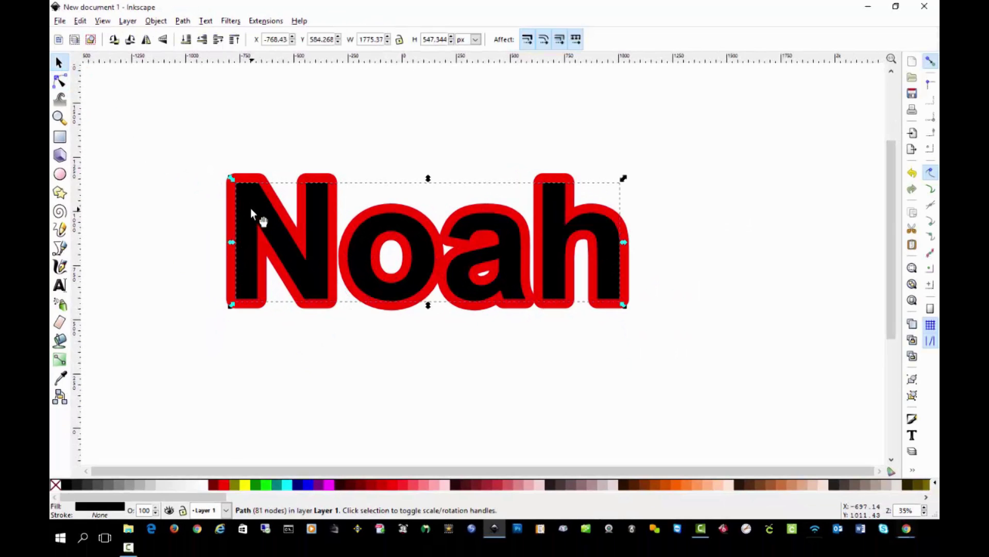
- Move the black Noah aside and delete the inner hole nodes of the red outline's a
{"action": "left_click_drag", "start_coordinate": [251, 199], "coordinate": [337, 359]}
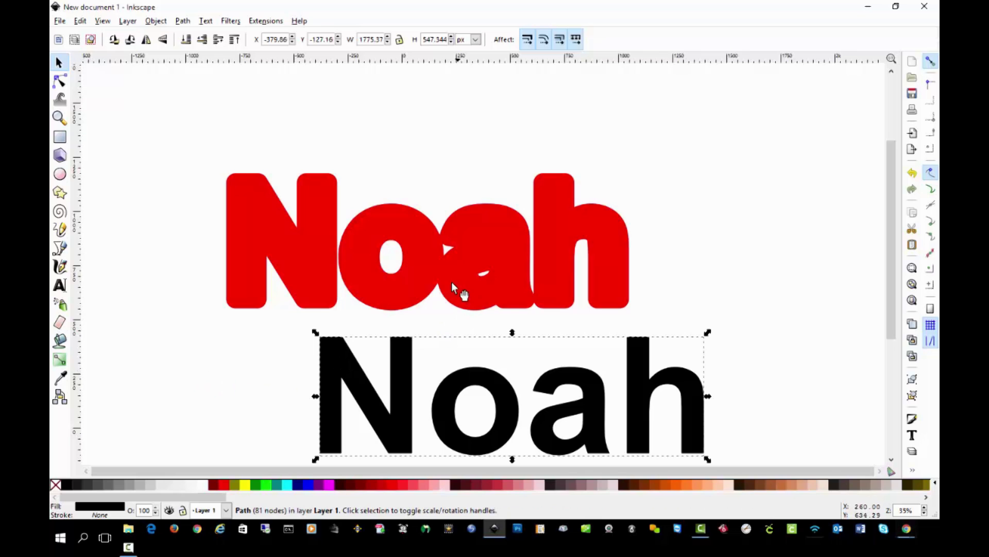
{"action": "left_click", "coordinate": [60, 80]}
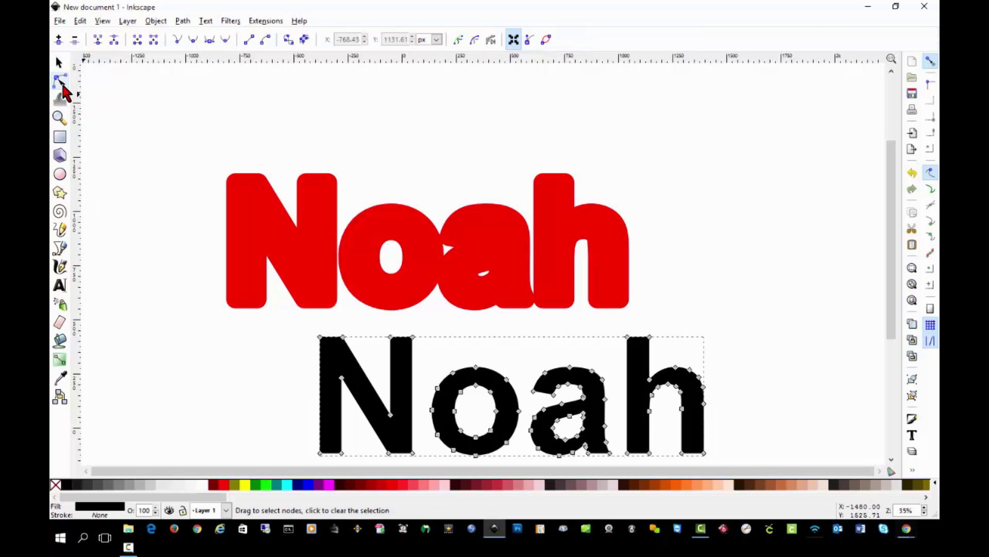
{"action": "left_click", "coordinate": [442, 251]}
{"action": "left_click_drag", "start_coordinate": [464, 287], "coordinate": [505, 265]}
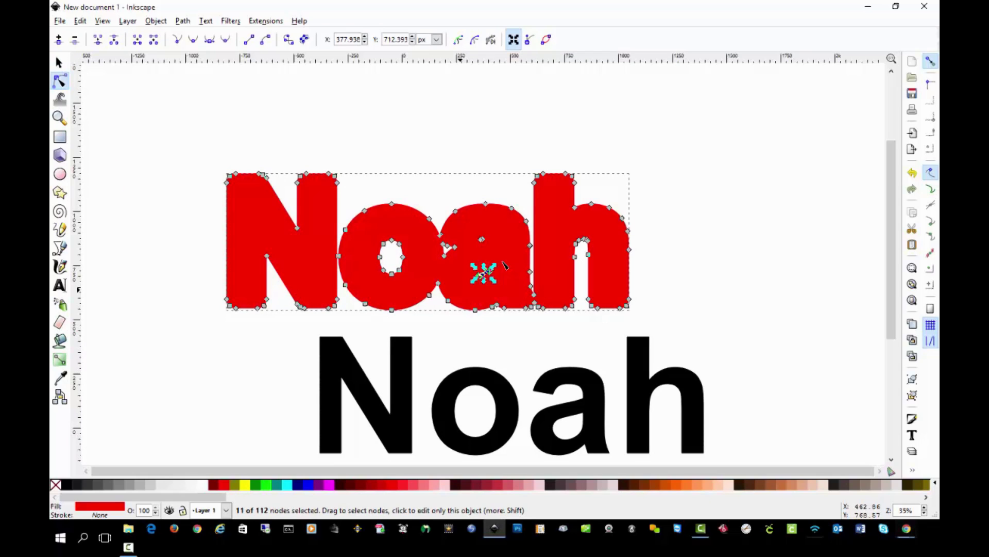
{"action": "key", "text": "Delete"}
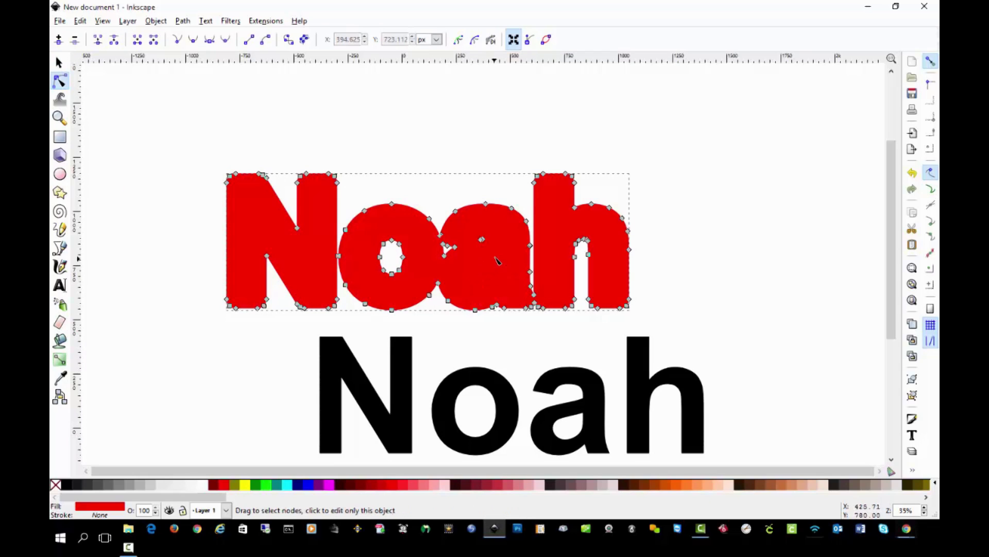
{"action": "left_click", "coordinate": [475, 232]}
{"action": "key", "text": "Delete"}
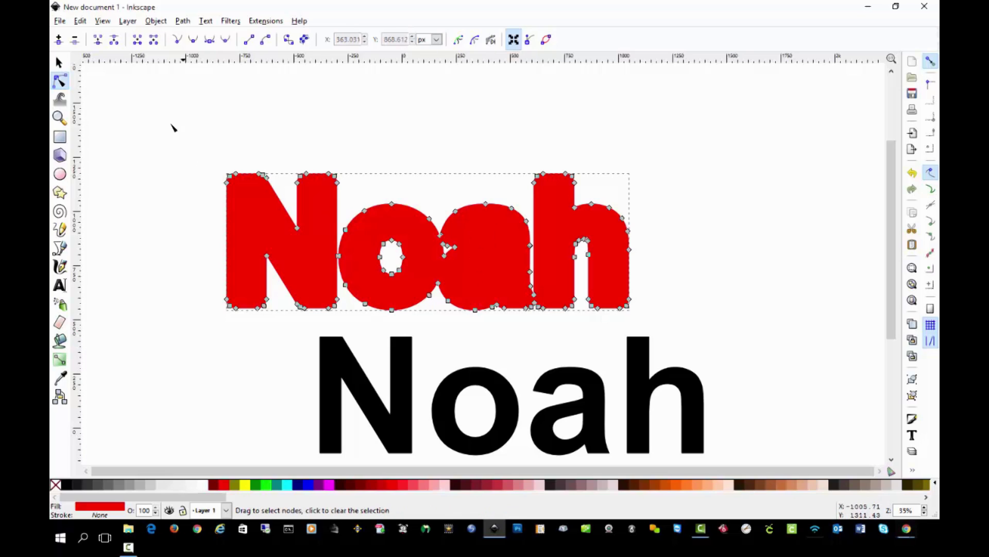
- Move the black Noah back onto the red outline and clear the selection
{"action": "left_click", "coordinate": [59, 63]}
{"action": "left_click_drag", "start_coordinate": [392, 386], "coordinate": [318, 231]}
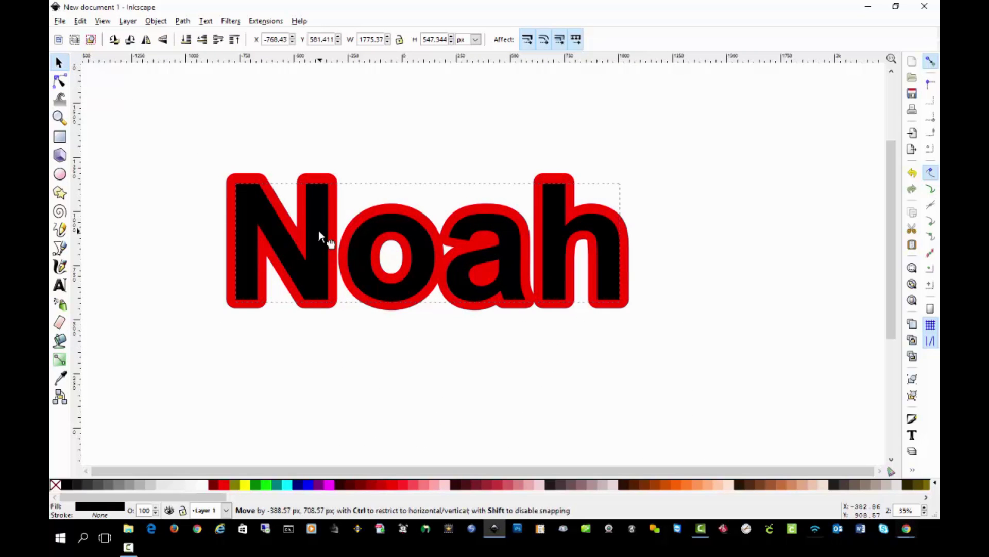
{"action": "left_click", "coordinate": [298, 343]}
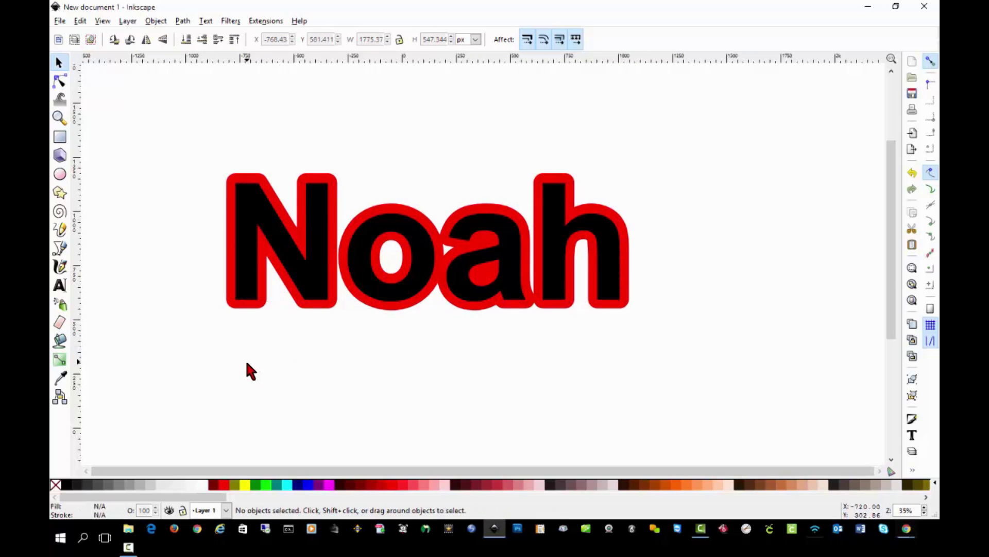
- Save the drawing as noah.svg in Plain SVG format
{"action": "left_click", "coordinate": [60, 22]}
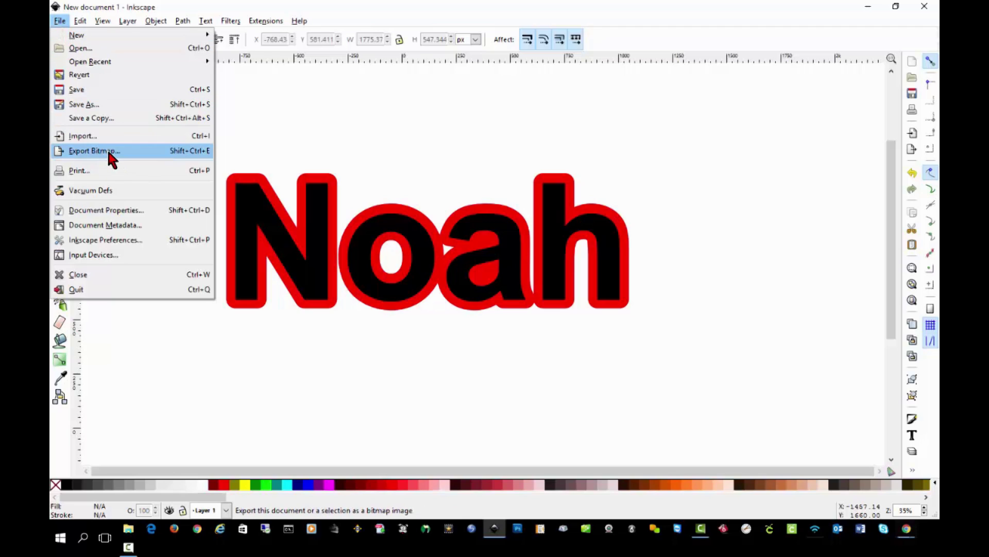
{"action": "left_click", "coordinate": [103, 104]}
{"action": "type", "text": "noah"}
{"action": "left_click", "coordinate": [193, 156]}
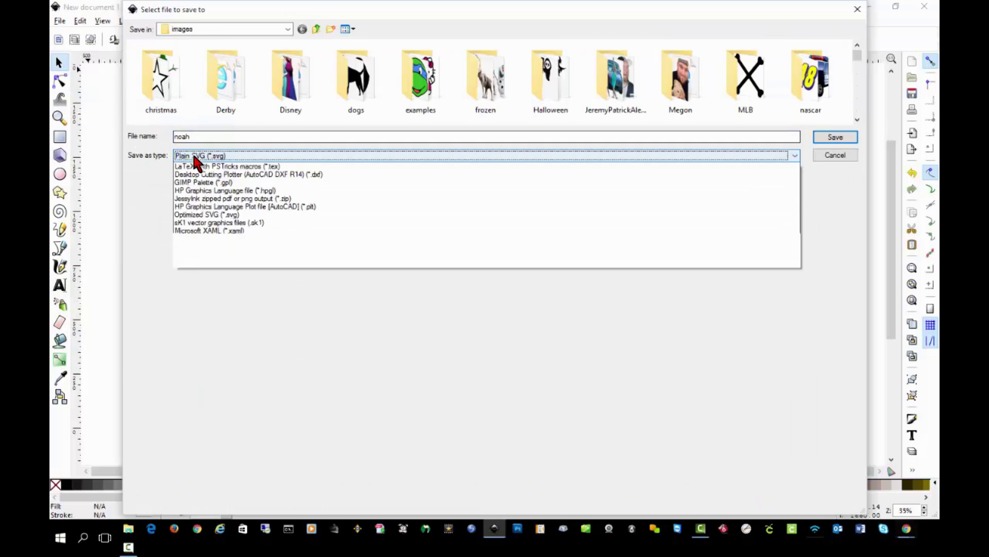
{"action": "left_click", "coordinate": [197, 176]}
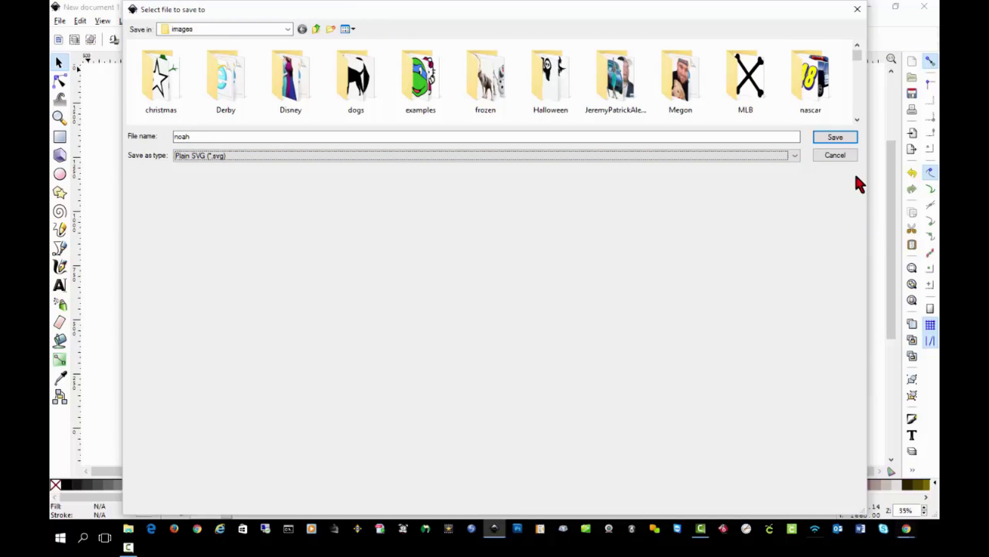
{"action": "key", "text": "Return"}
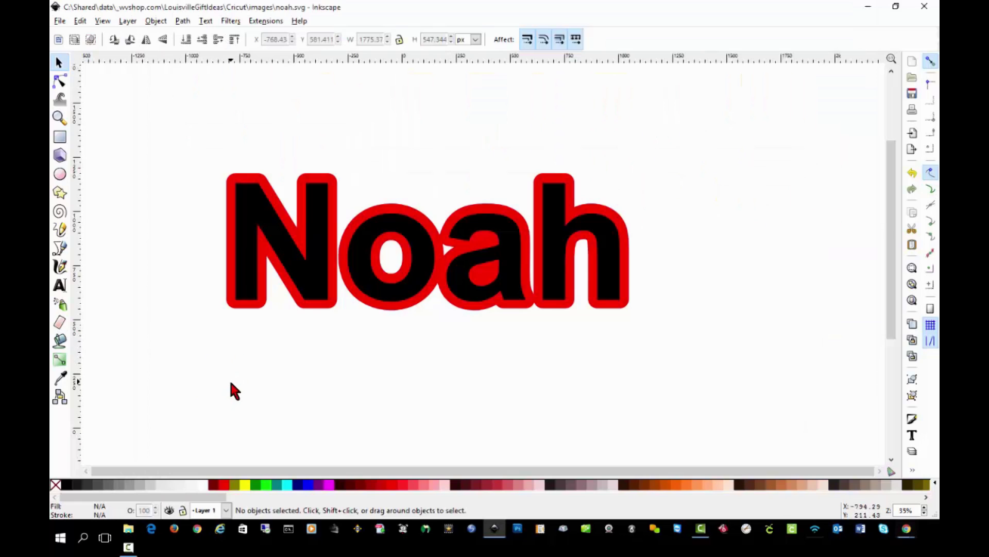
{"action": "left_click", "coordinate": [175, 529]}
- Upload noah.svg to Design Space, insert it, and nudge it into place on the canvas
{"action": "left_click", "coordinate": [68, 157]}
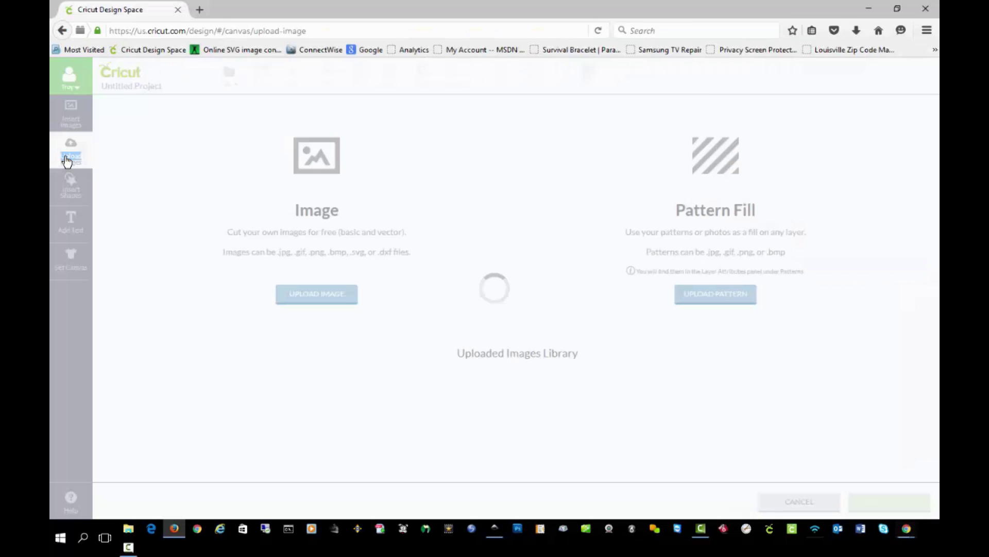
{"action": "left_click", "coordinate": [302, 296]}
{"action": "left_click", "coordinate": [230, 210]}
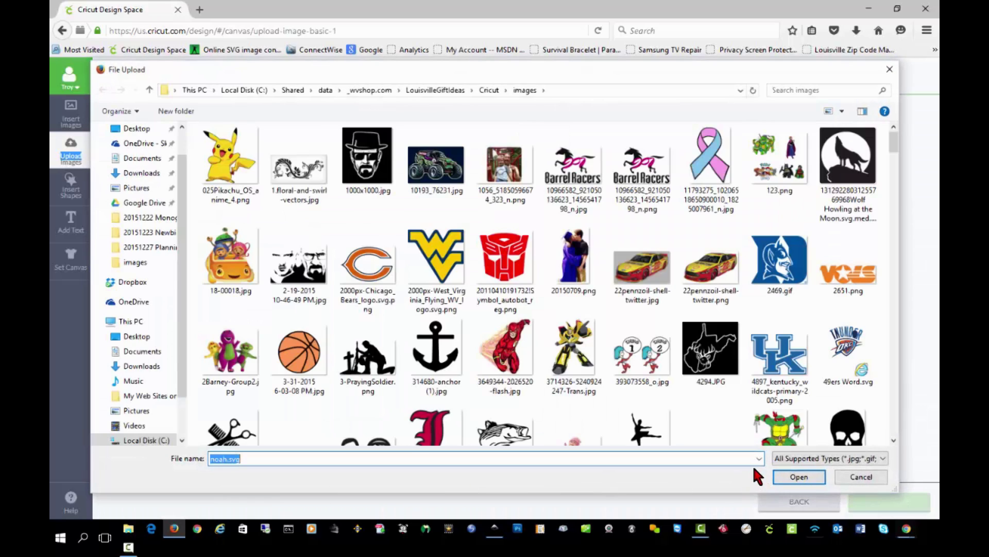
{"action": "left_click", "coordinate": [799, 476]}
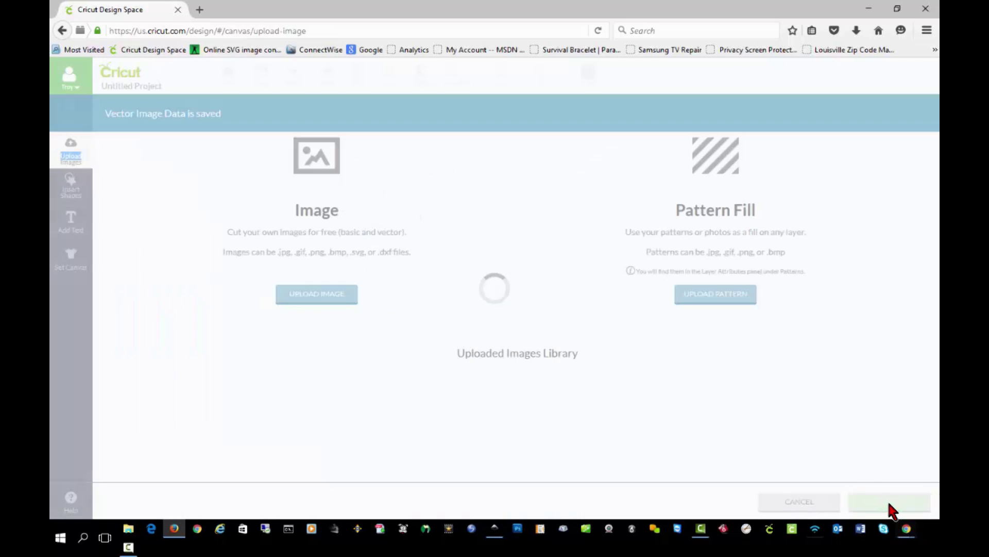
{"action": "left_click", "coordinate": [164, 381]}
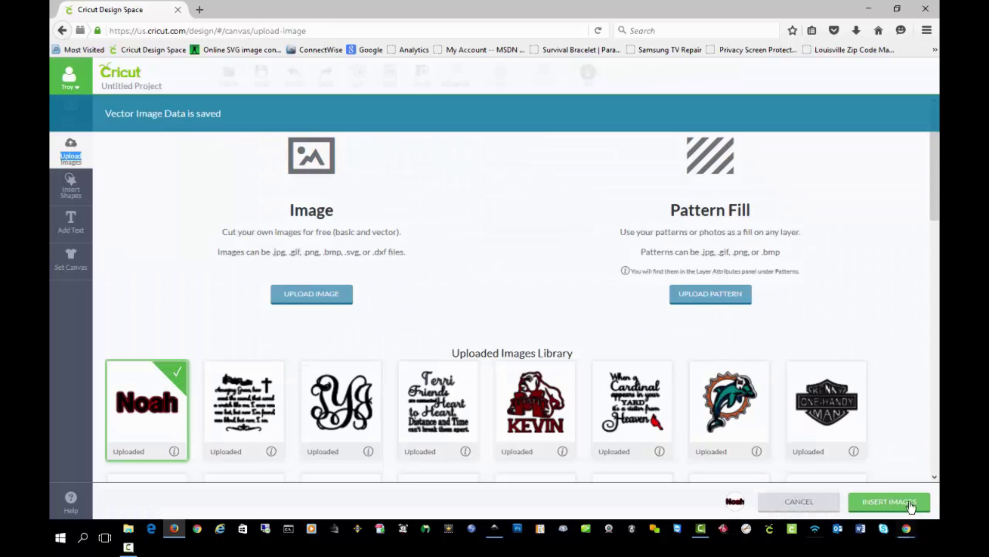
{"action": "left_click", "coordinate": [896, 502]}
{"action": "left_click_drag", "start_coordinate": [268, 178], "coordinate": [260, 206]}
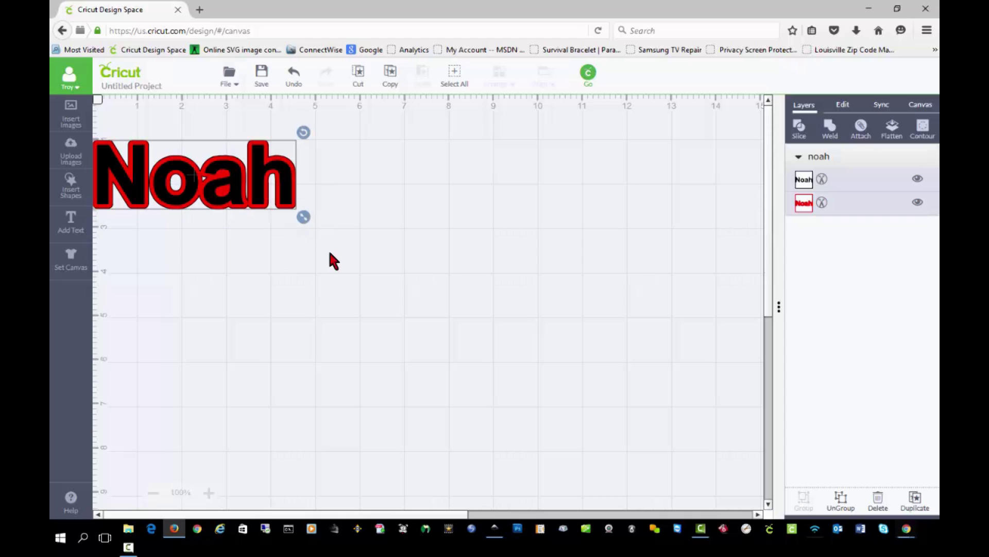
- Place Noah at the left edge, colour the outline White and the letters Blueberry, then click Go
{"action": "left_click_drag", "start_coordinate": [164, 206], "coordinate": [189, 196]}
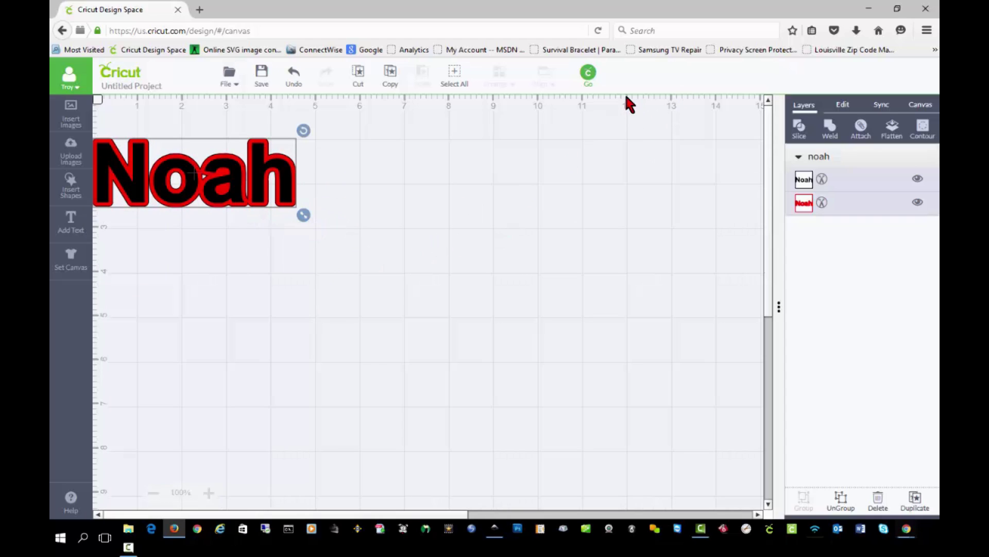
{"action": "left_click", "coordinate": [822, 204]}
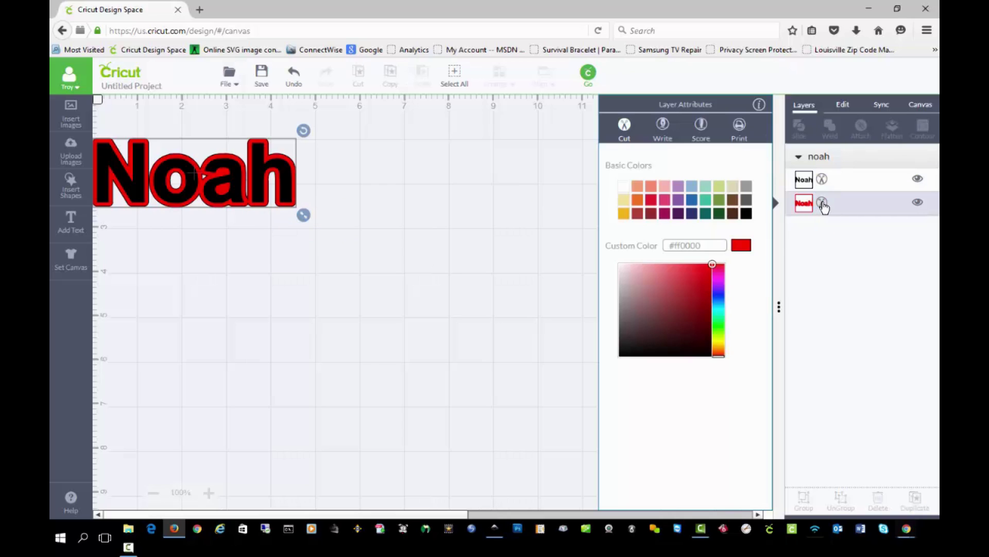
{"action": "left_click", "coordinate": [623, 187]}
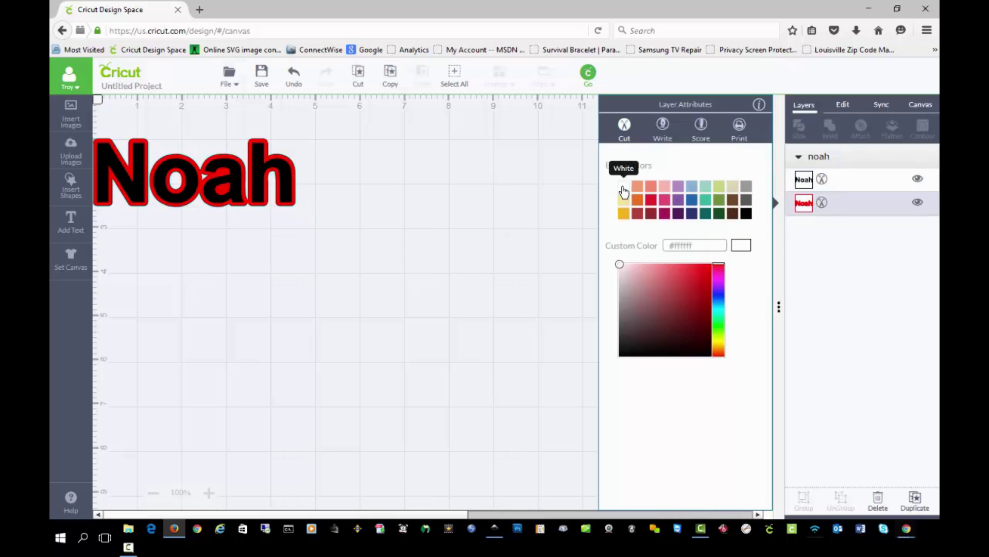
{"action": "left_click", "coordinate": [815, 180]}
{"action": "left_click", "coordinate": [692, 201]}
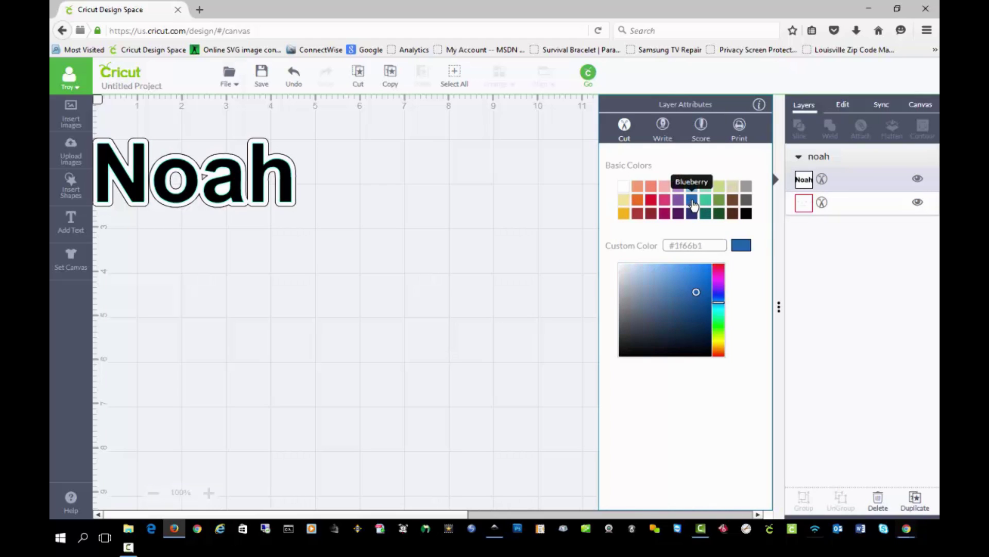
{"action": "left_click", "coordinate": [226, 311]}
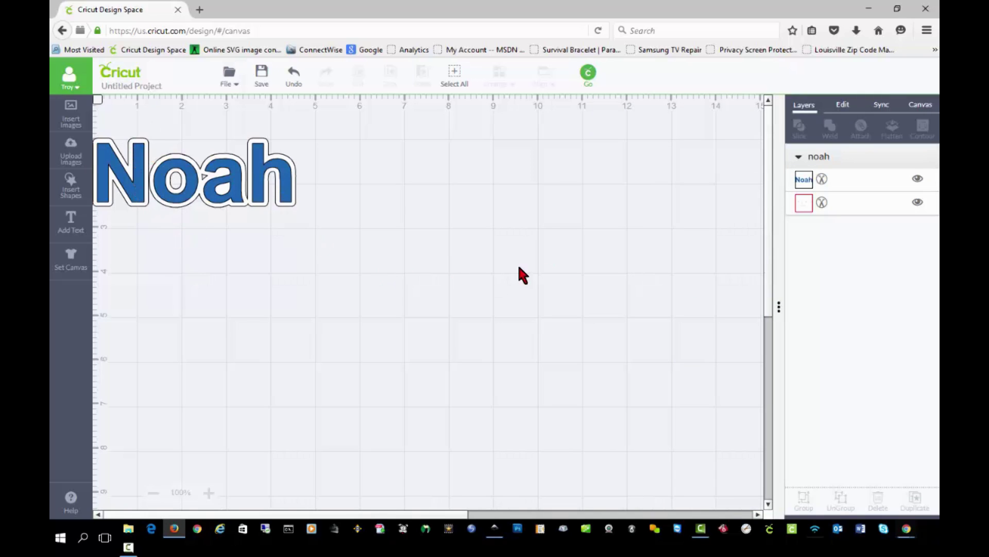
{"action": "left_click", "coordinate": [589, 75]}
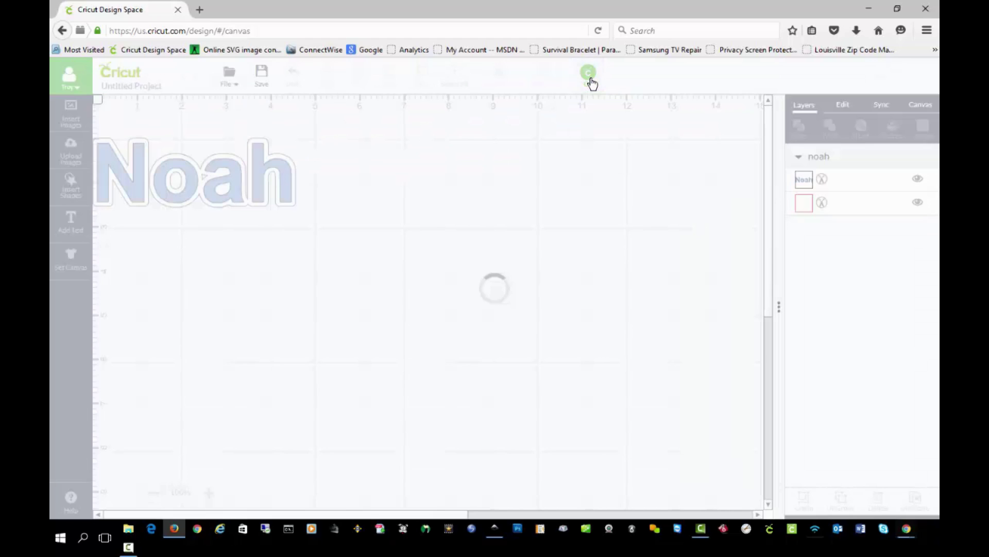